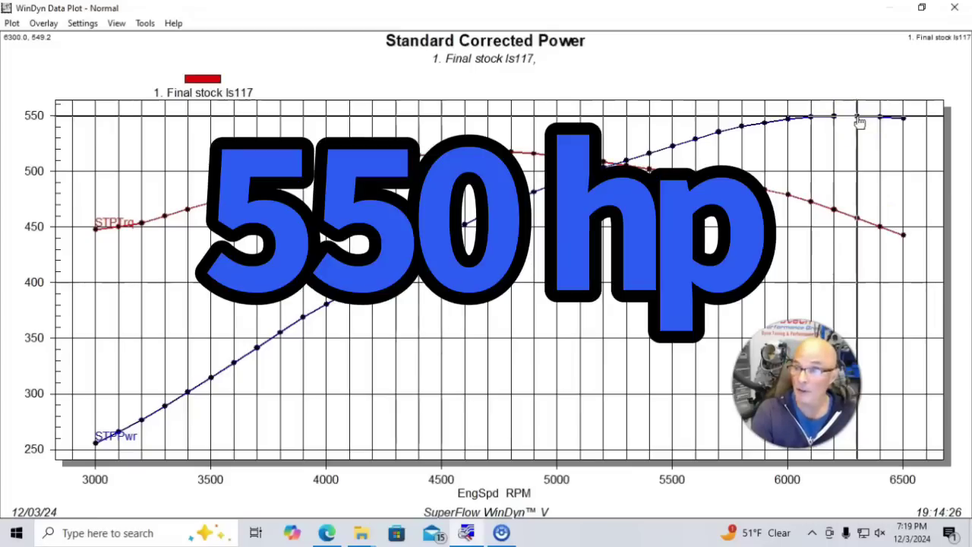
- Read the power and torque curves of the Final stock ls117 run near their peaks
{"action": "left_click", "coordinate": [880, 119]}
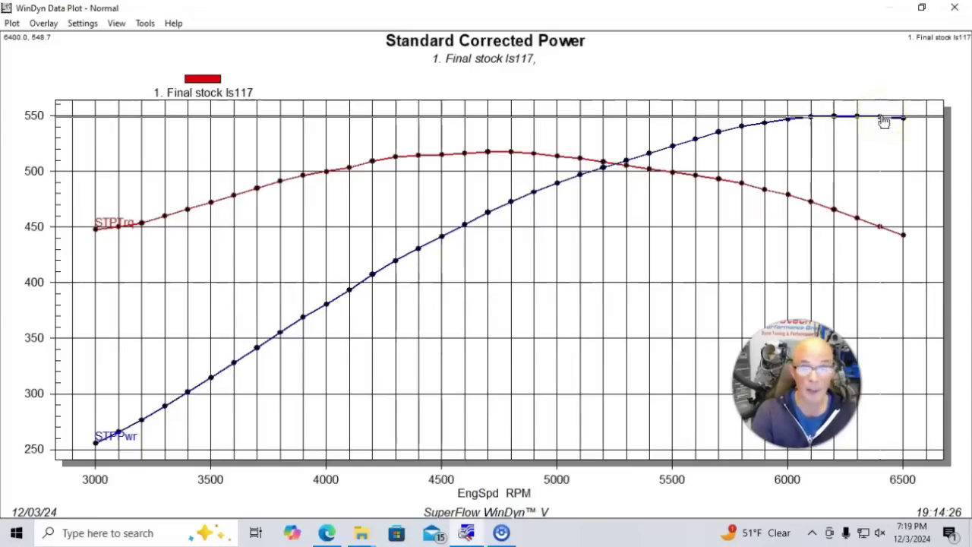
{"action": "left_click", "coordinate": [489, 156]}
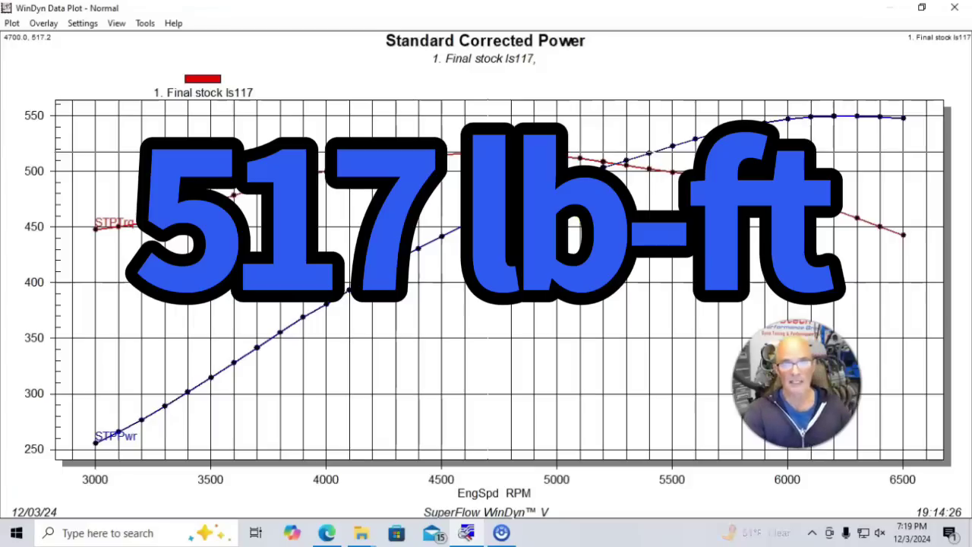
{"action": "left_click", "coordinate": [513, 239]}
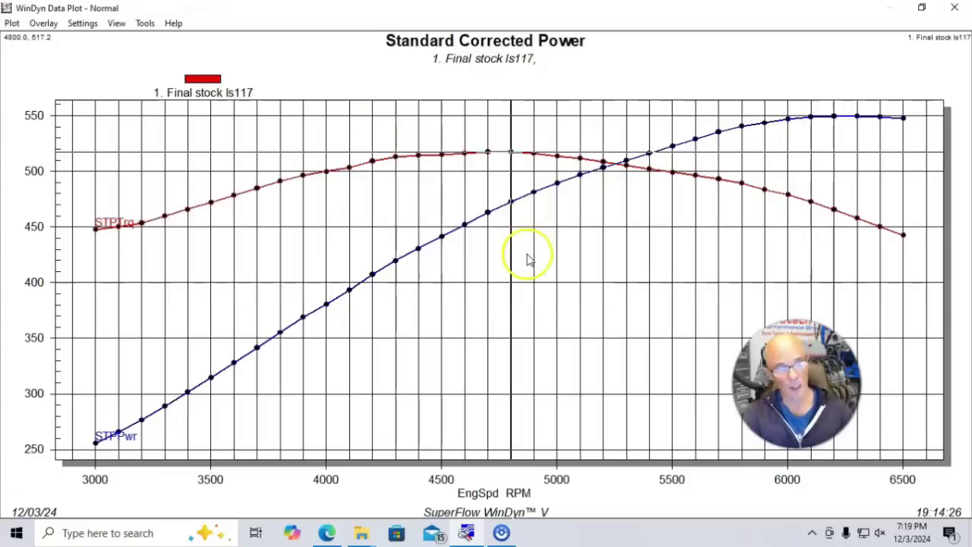
- Overlay the Final AFR14 run on the stock plot and read its power and torque curves near their peaks
{"action": "left_click", "coordinate": [43, 23]}
{"action": "left_click", "coordinate": [64, 40]}
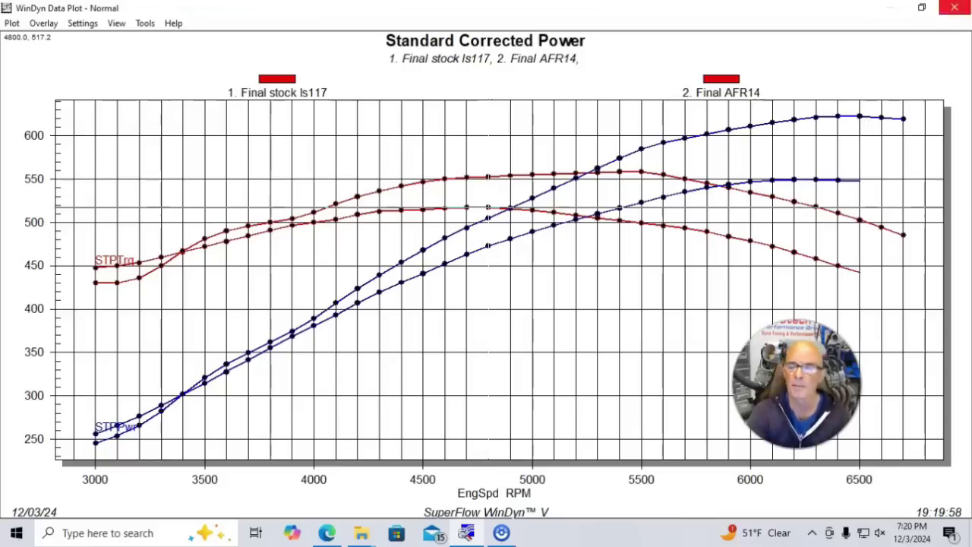
{"action": "left_click", "coordinate": [841, 119]}
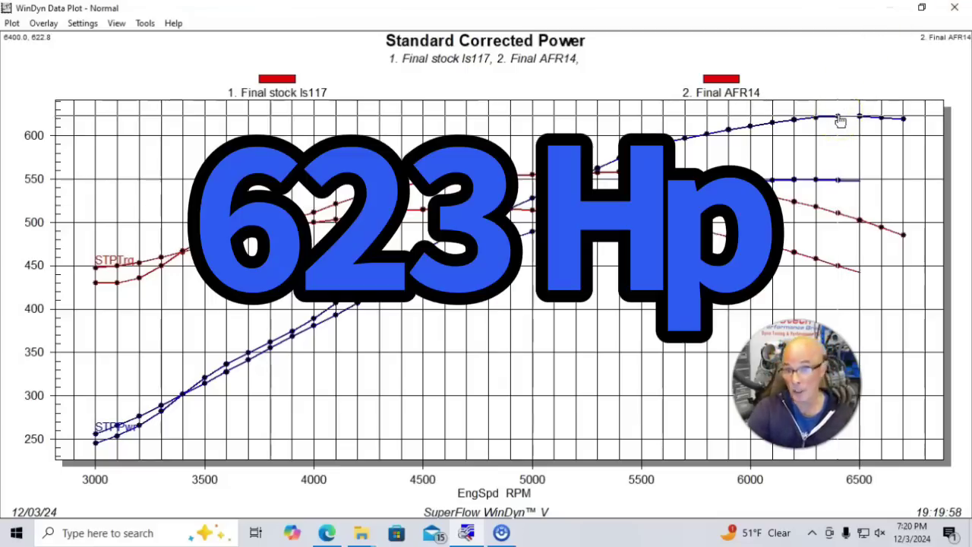
{"action": "left_click", "coordinate": [787, 125]}
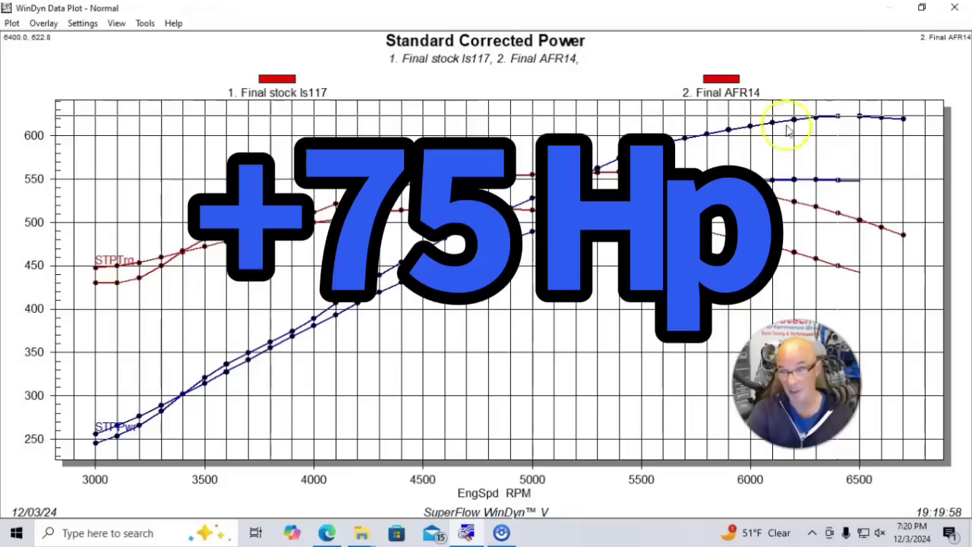
{"action": "left_click", "coordinate": [606, 166]}
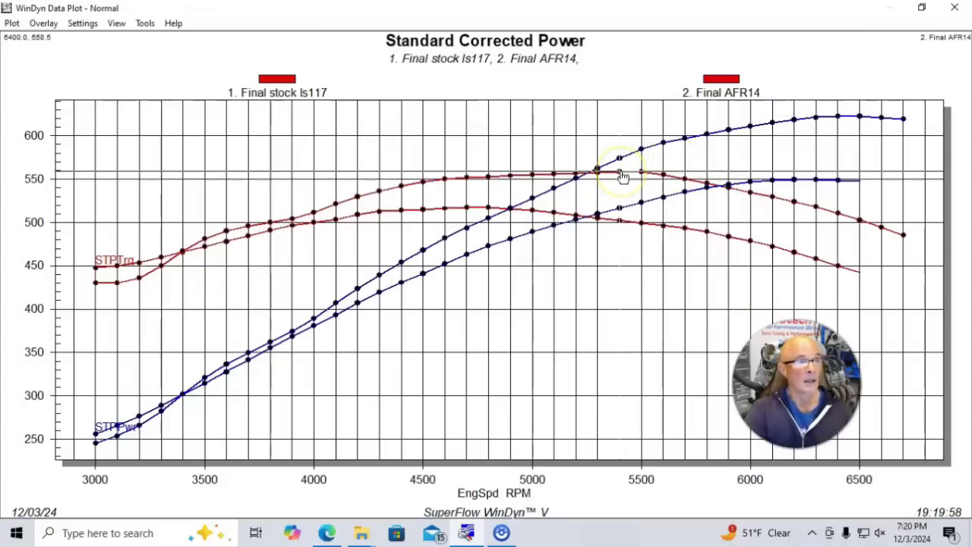
{"action": "left_click", "coordinate": [638, 170]}
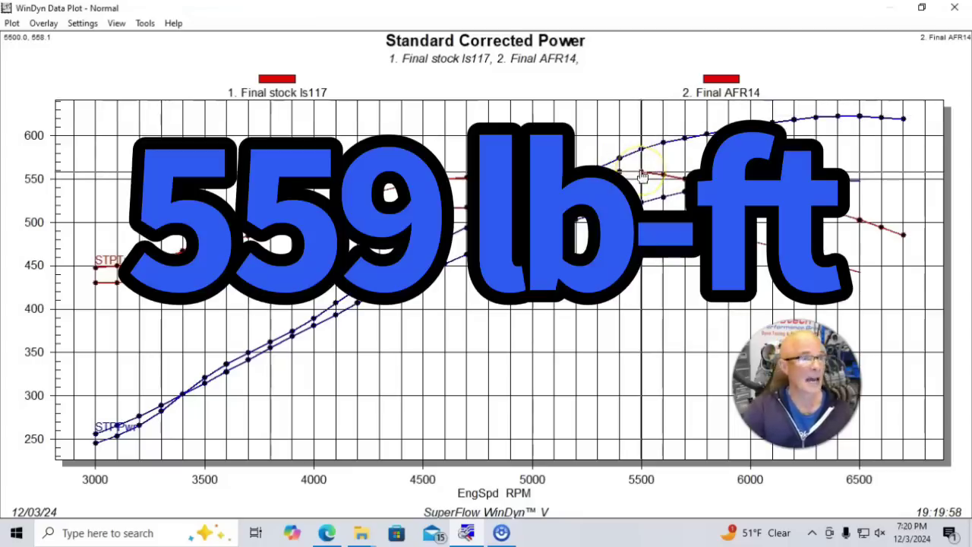
{"action": "left_click", "coordinate": [598, 172]}
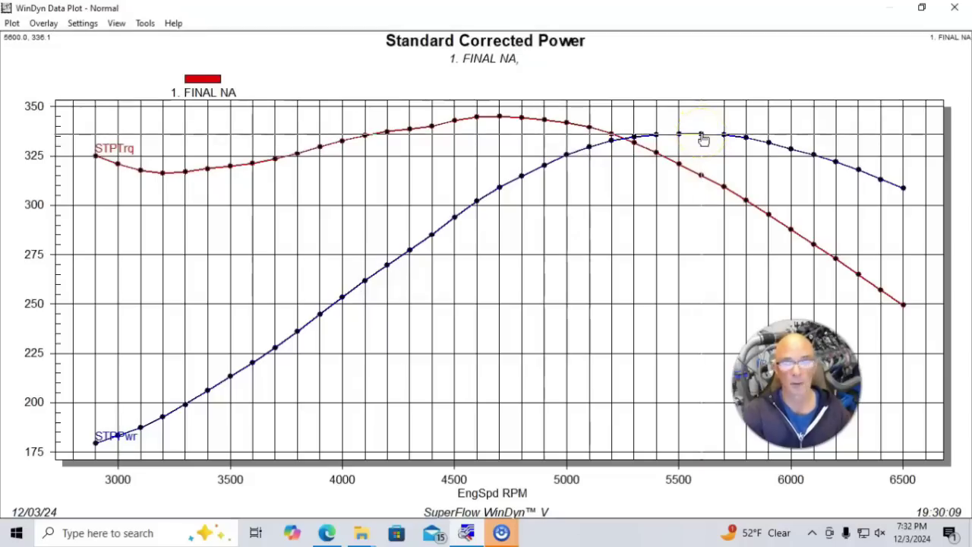
- Read the peak of the torque curve on the FINAL NA plot
{"action": "left_click", "coordinate": [486, 120]}
{"action": "left_click", "coordinate": [500, 117]}
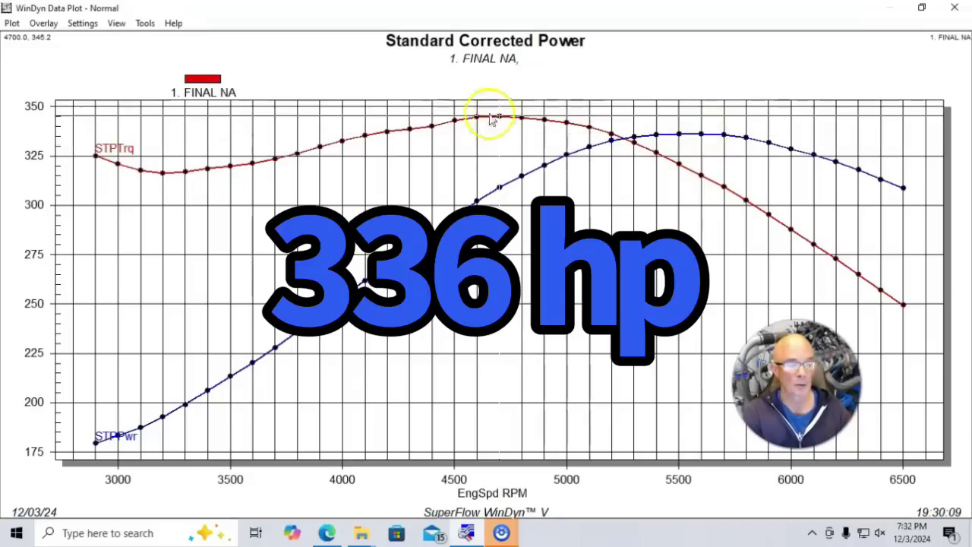
- Overlay the FINAL TURBO STOCK HEADS run on the FINAL NA plot and read its peak torque
{"action": "left_click", "coordinate": [44, 22]}
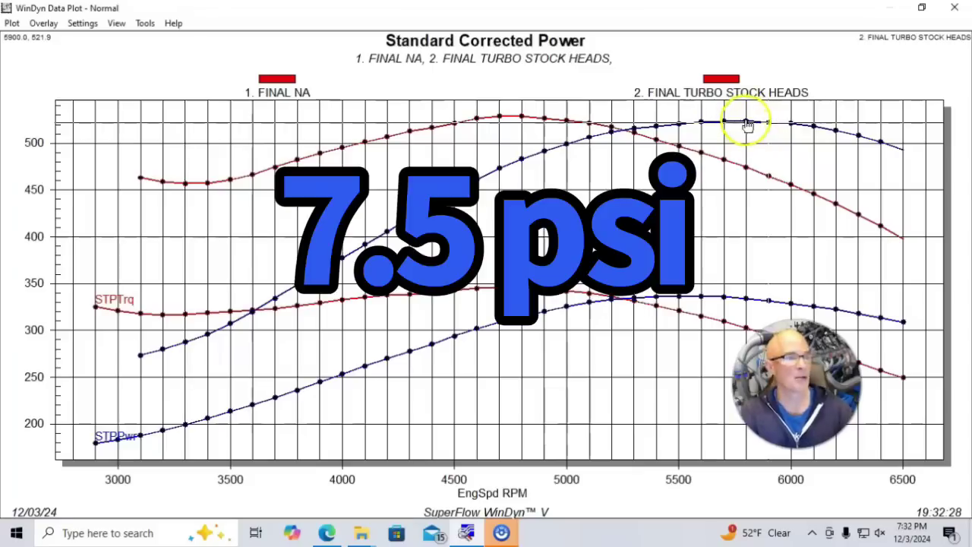
{"action": "left_click", "coordinate": [11, 23]}
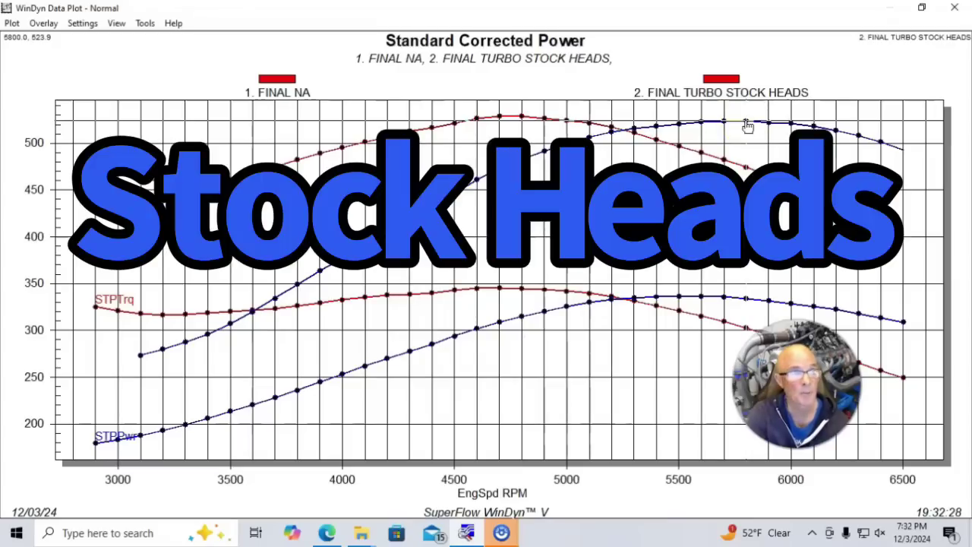
{"action": "left_click", "coordinate": [523, 119]}
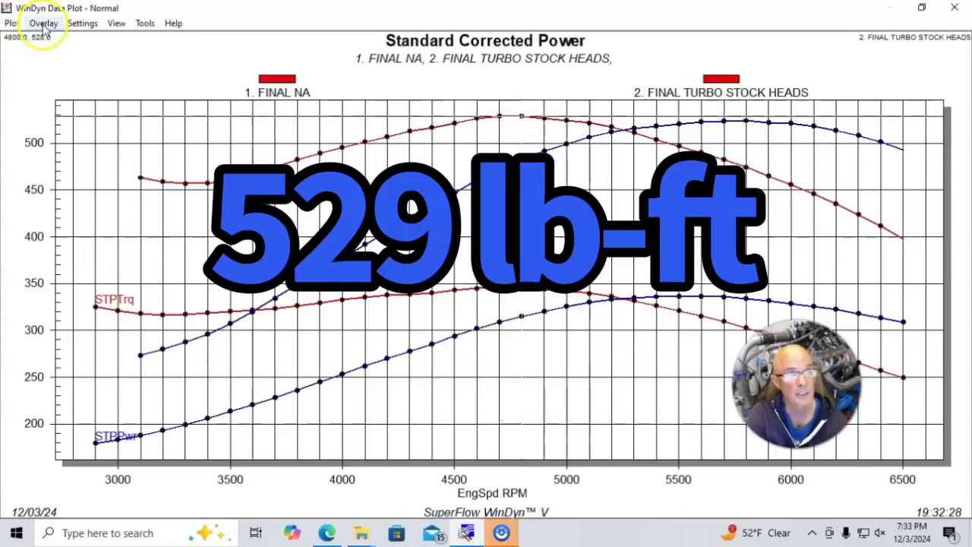
- Overlay the test file "3. FINAL TURBO TFS HEADS" from the 4.8L TURBO folder on the plot
{"action": "left_click", "coordinate": [44, 25]}
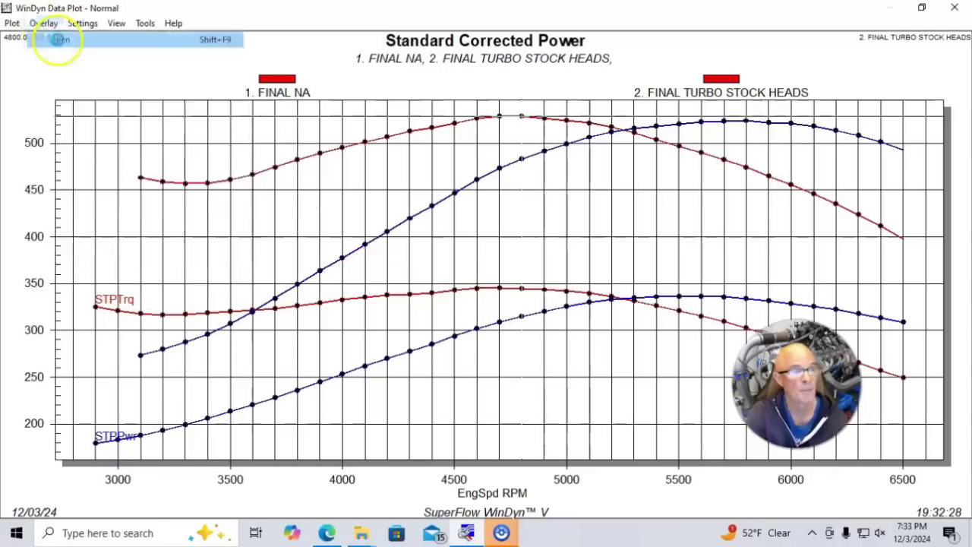
{"action": "left_click", "coordinate": [57, 40]}
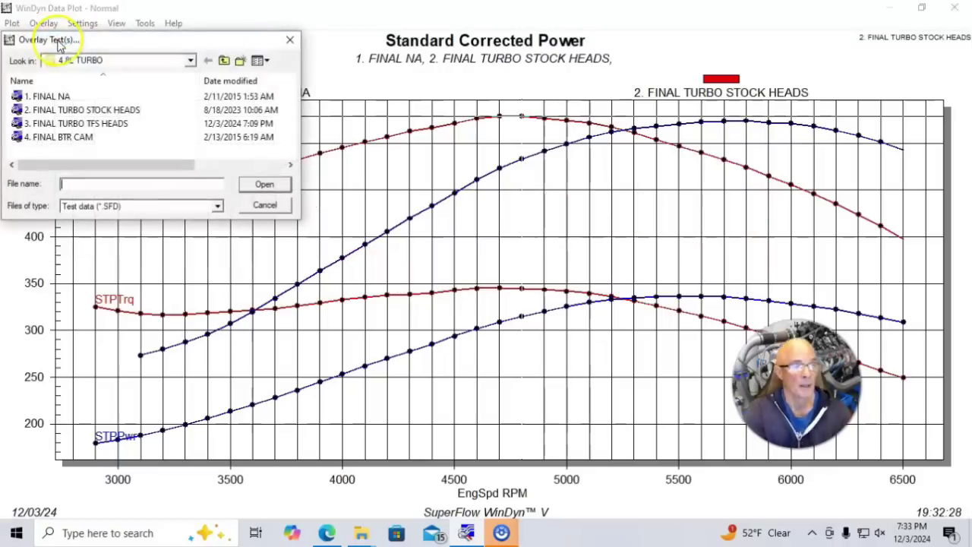
{"action": "left_click", "coordinate": [96, 124]}
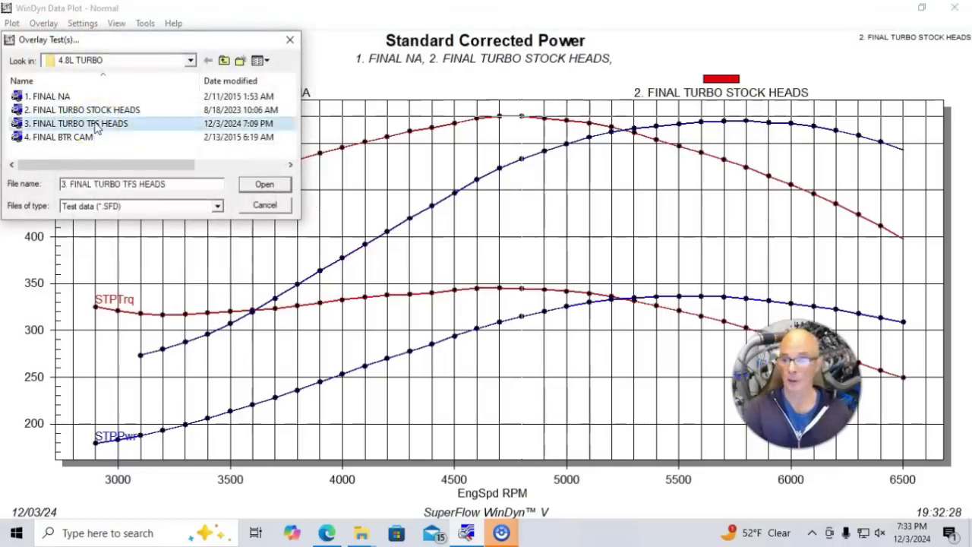
{"action": "double_click", "coordinate": [97, 125]}
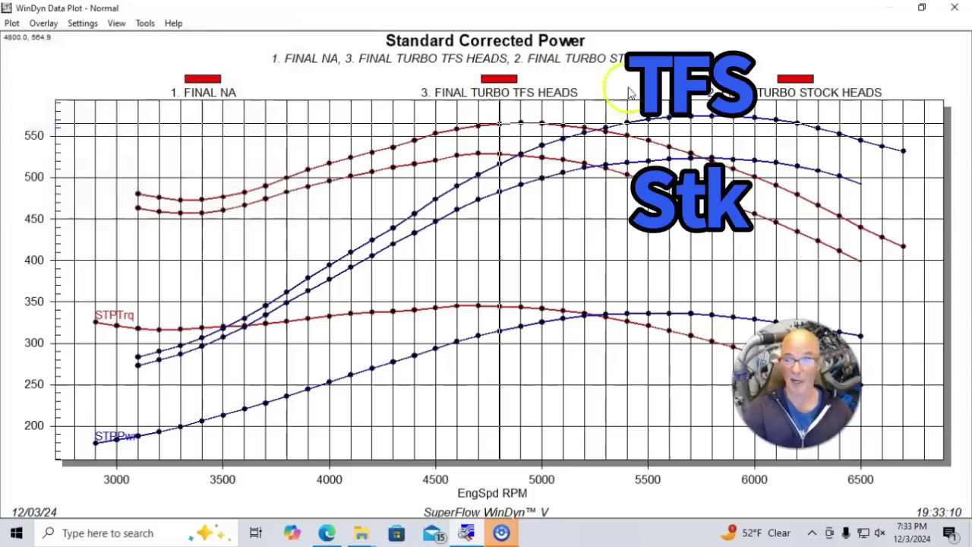
- Read the peak power and peak torque of the FINAL TURBO TFS HEADS run
{"action": "left_click", "coordinate": [734, 117]}
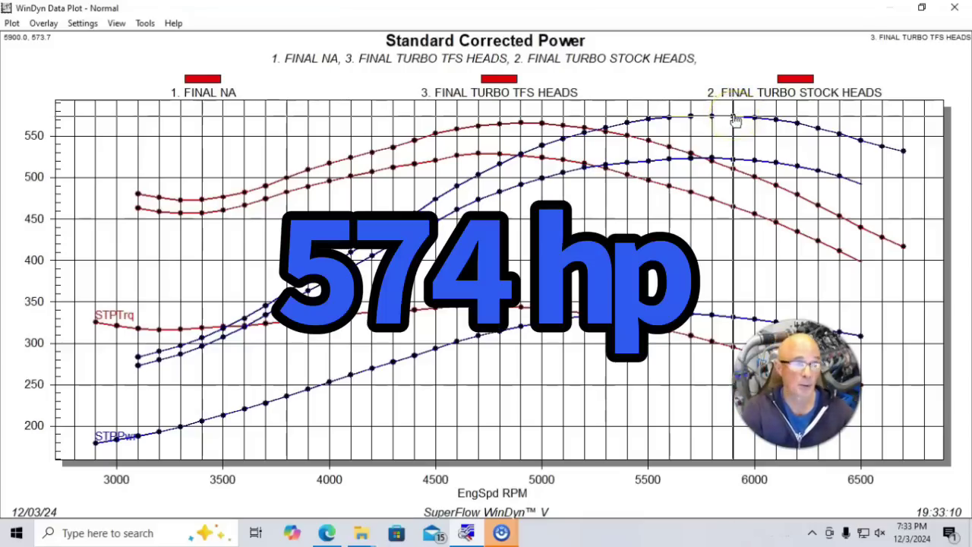
{"action": "left_click", "coordinate": [714, 120]}
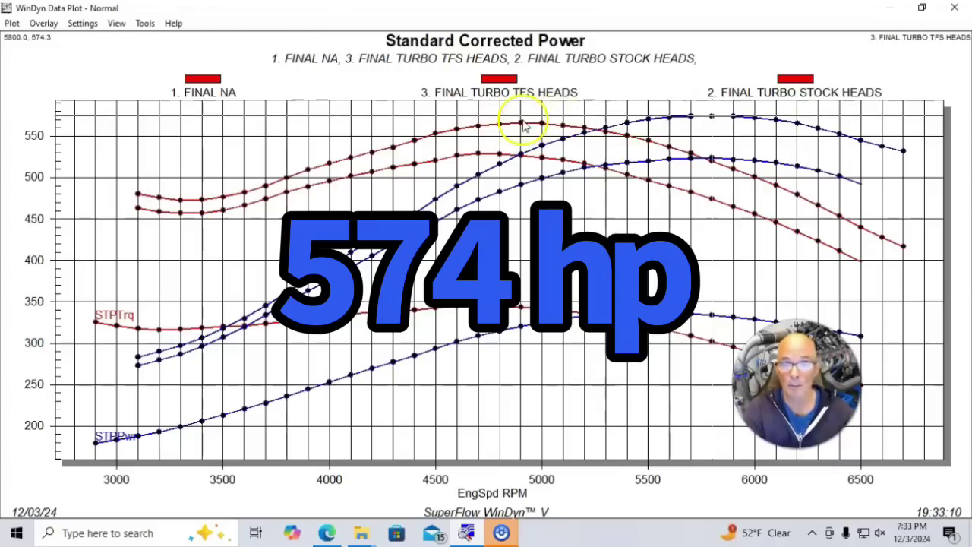
{"action": "left_click", "coordinate": [522, 125]}
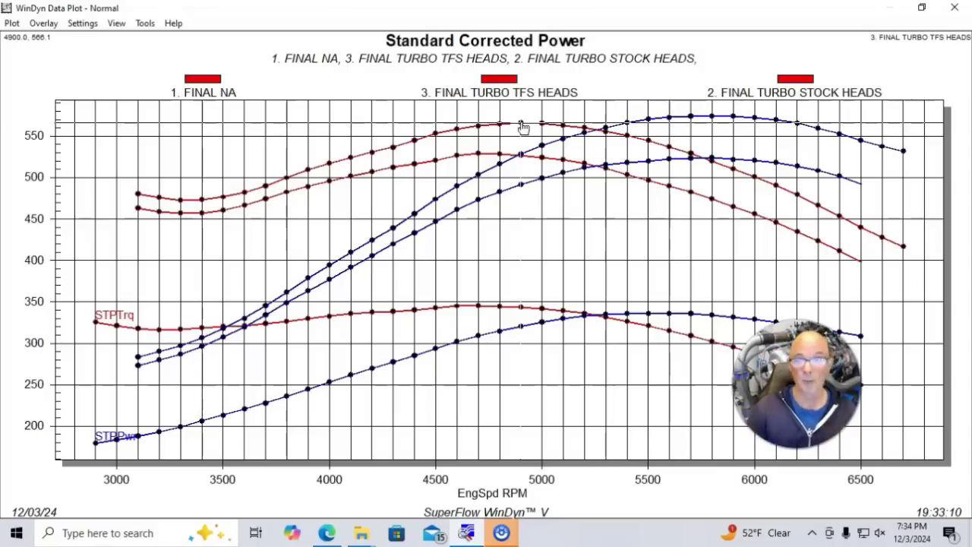
- Overlay the test file "4. FINAL BTR CAM" and read that run's power and torque curves near their peaks
{"action": "left_click", "coordinate": [44, 24]}
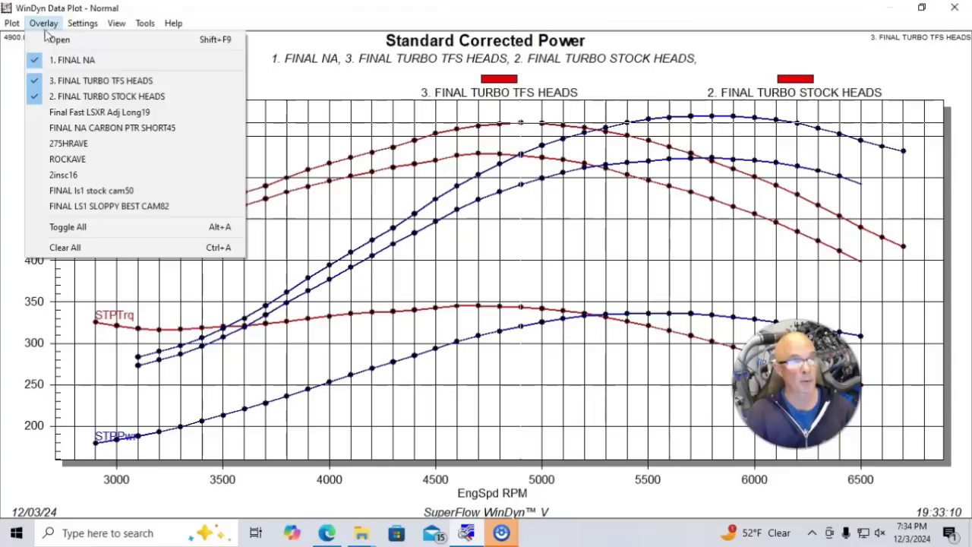
{"action": "left_click", "coordinate": [60, 40]}
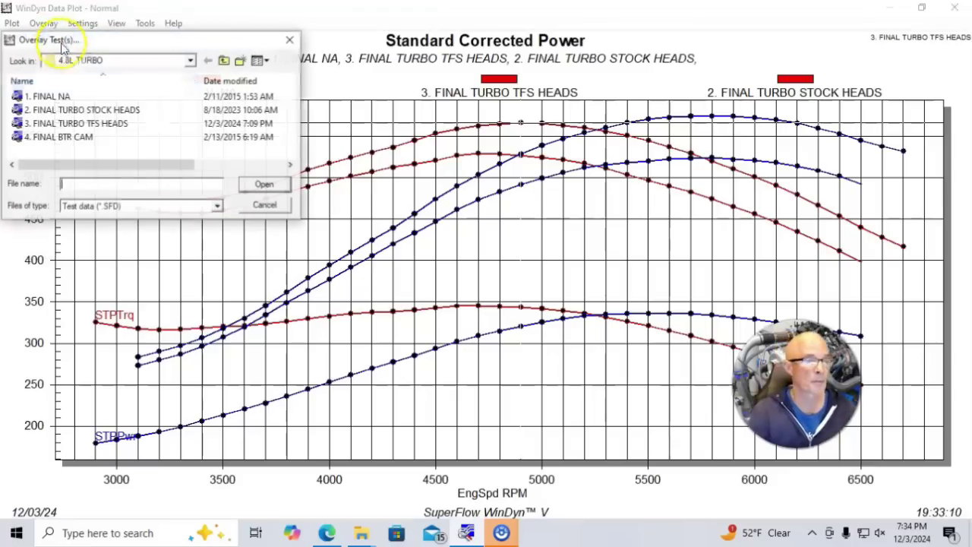
{"action": "double_click", "coordinate": [74, 138]}
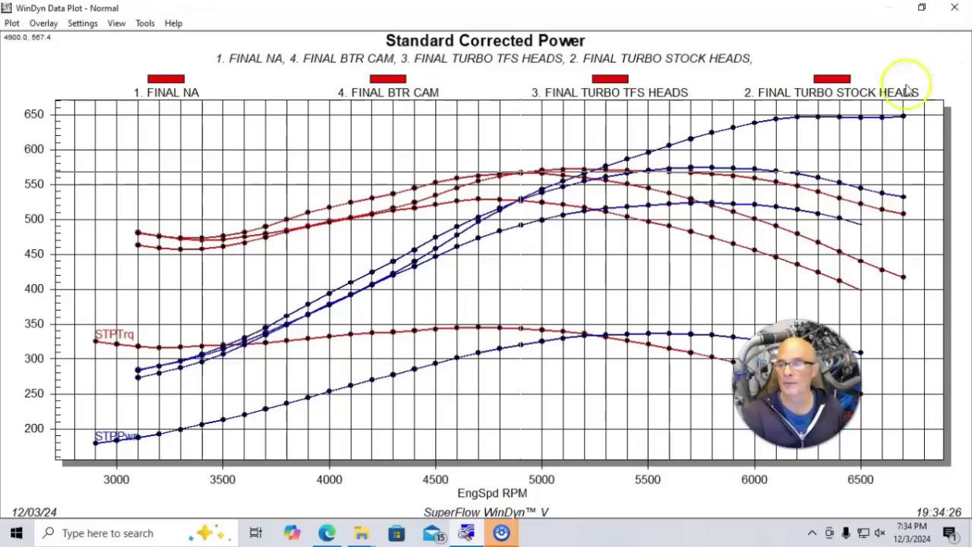
{"action": "left_click", "coordinate": [842, 121]}
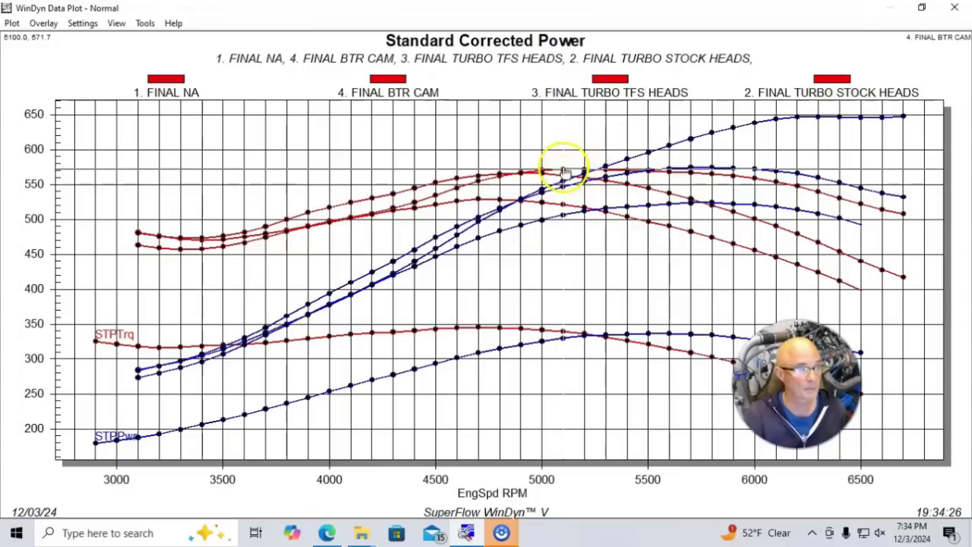
{"action": "left_click", "coordinate": [585, 174]}
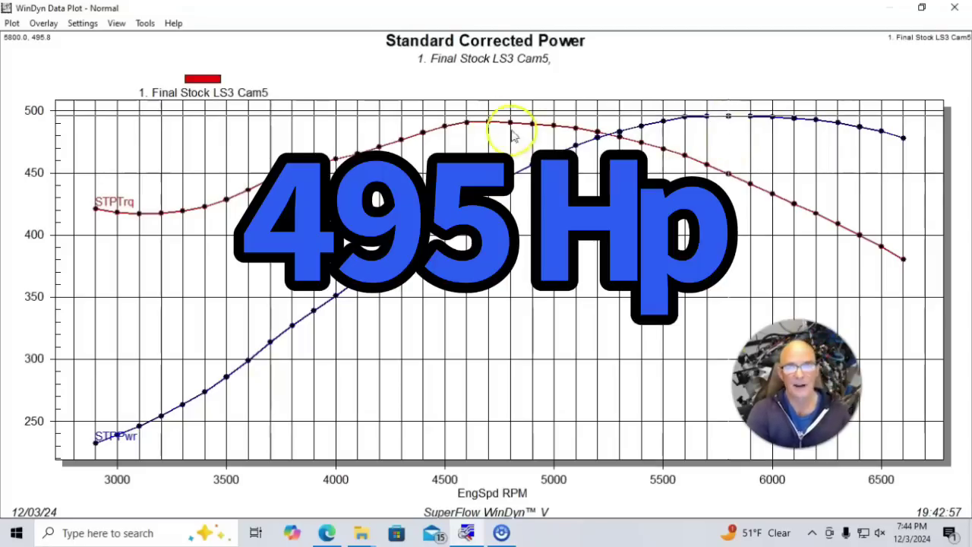
- Read the peak torque on the Final Stock LS3 Cam5 plot
{"action": "left_click", "coordinate": [492, 126]}
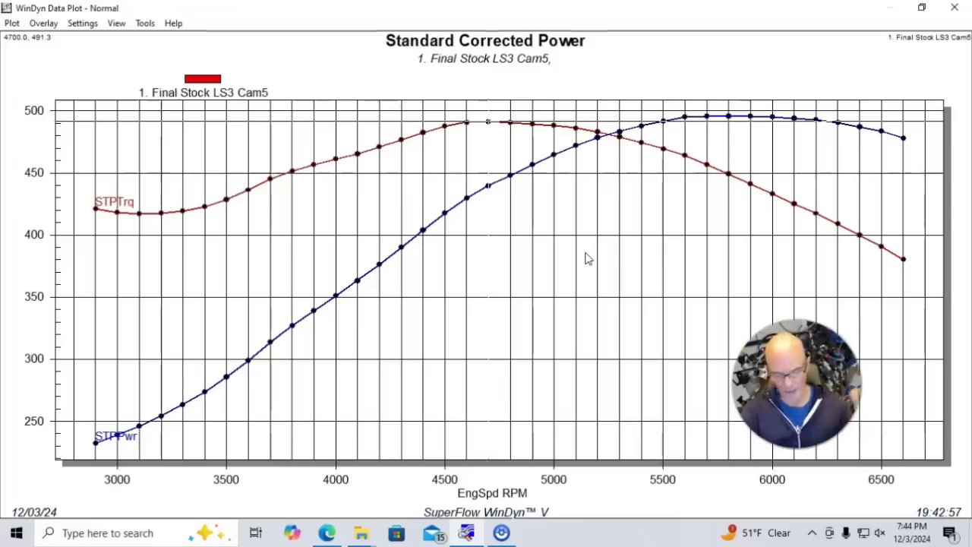
{"action": "left_click", "coordinate": [91, 439]}
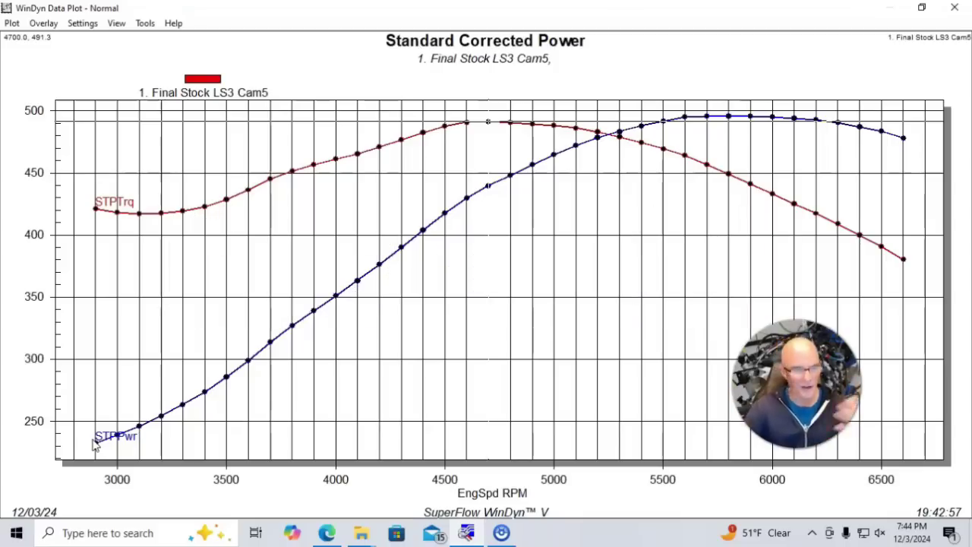
- Overlay the test file "2. Final stk cam GM CNC LS3 heads 6" from the LS3 folder on the stock plot
{"action": "left_click", "coordinate": [42, 24]}
{"action": "left_click", "coordinate": [61, 36]}
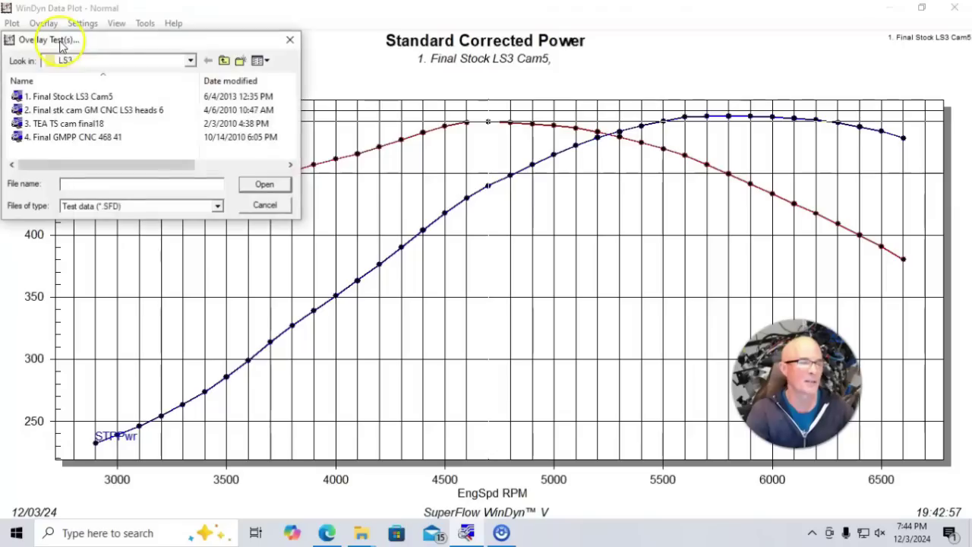
{"action": "double_click", "coordinate": [99, 111]}
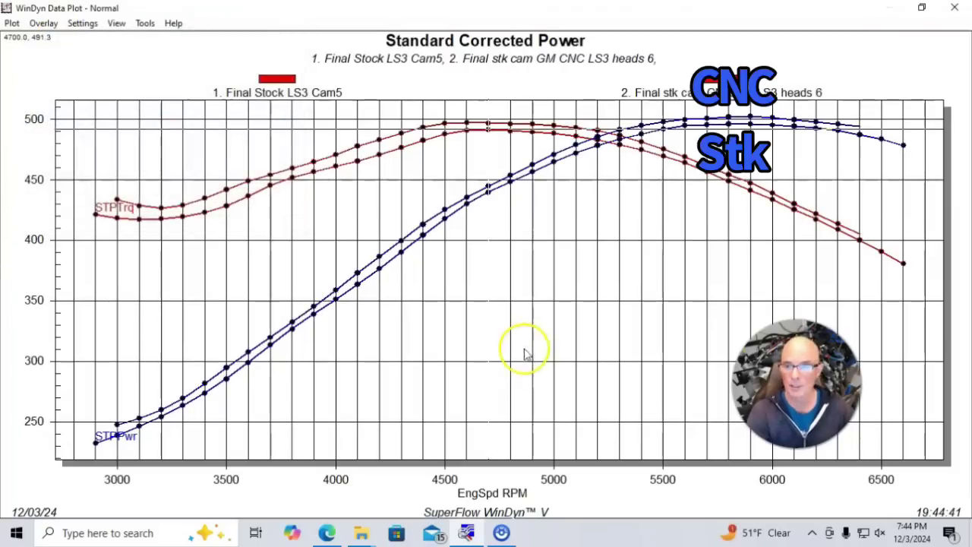
- Read the power and torque curves of the GM CNC LS3 heads run near their peaks
{"action": "left_click", "coordinate": [752, 123]}
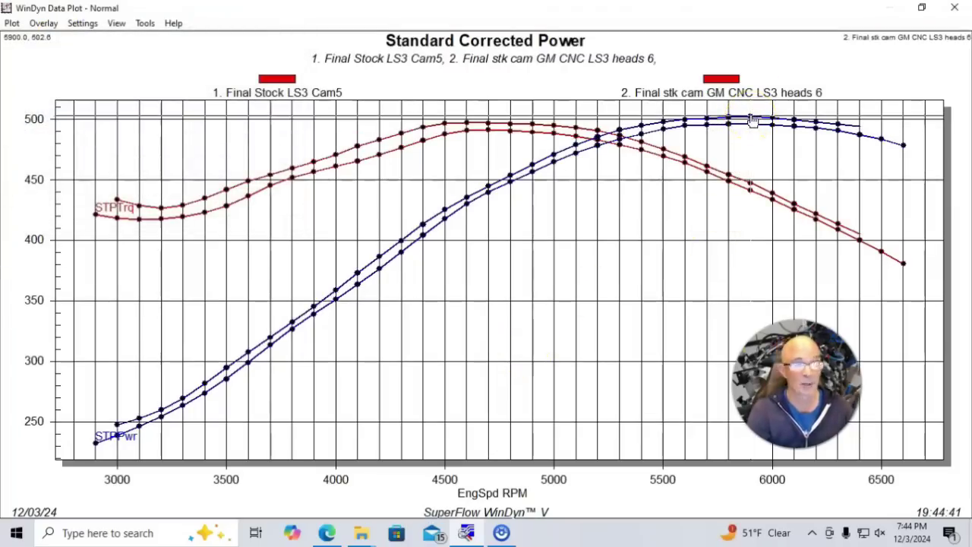
{"action": "left_click", "coordinate": [727, 122]}
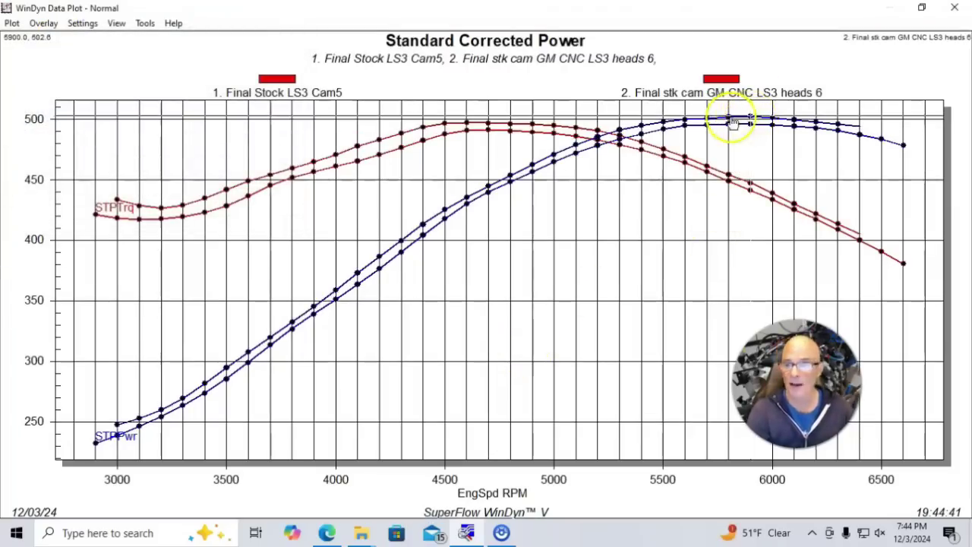
{"action": "left_click", "coordinate": [772, 123]}
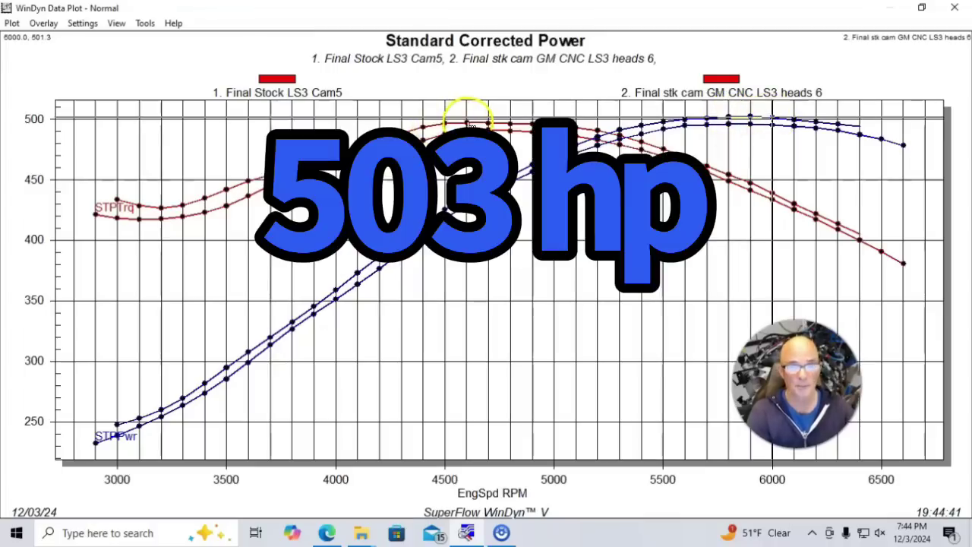
{"action": "left_click", "coordinate": [468, 126]}
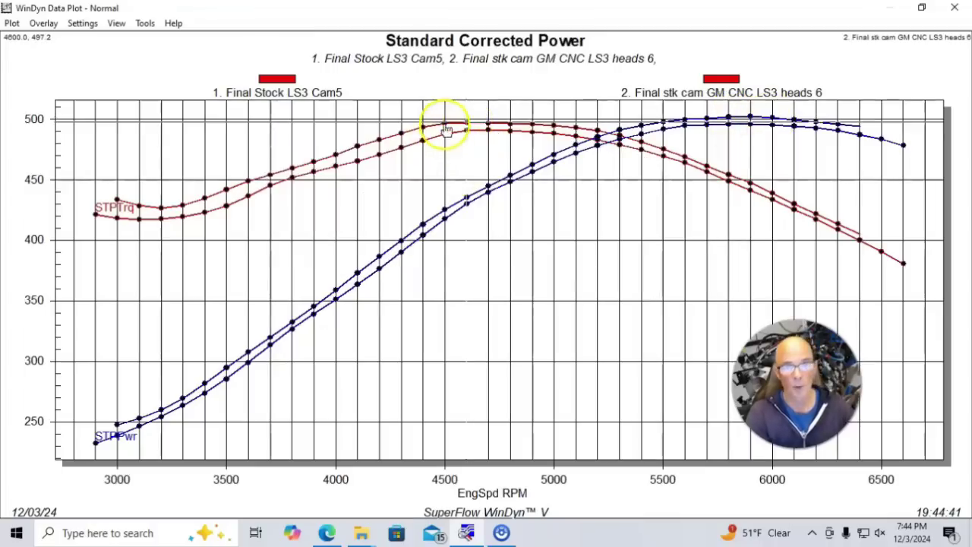
{"action": "left_click", "coordinate": [445, 130]}
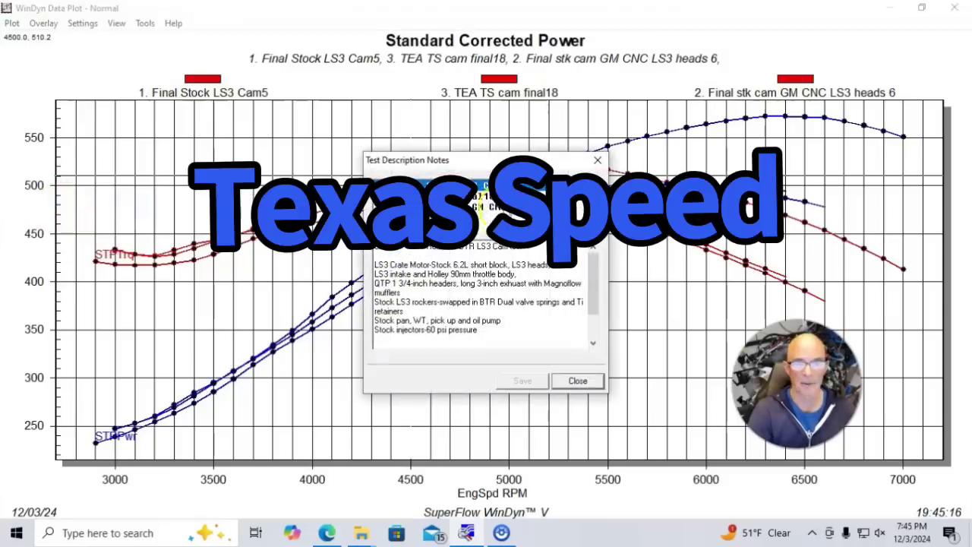
- View the test description notes of the "3. TEA TS cam final18" run and close them
{"action": "left_click", "coordinate": [479, 196]}
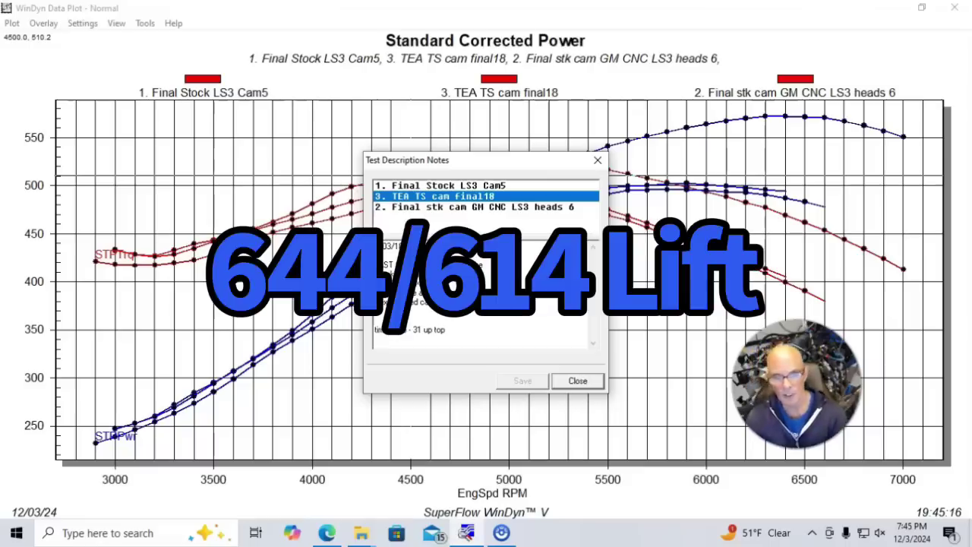
{"action": "left_click", "coordinate": [577, 381]}
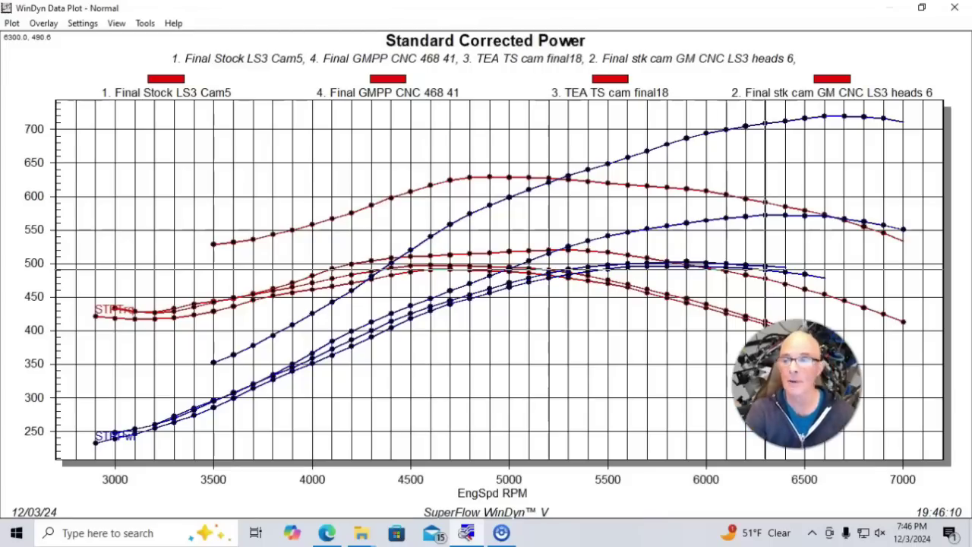
- Read the peak power and peak torque of the Final GMPP CNC 468 41 run
{"action": "left_click", "coordinate": [848, 120]}
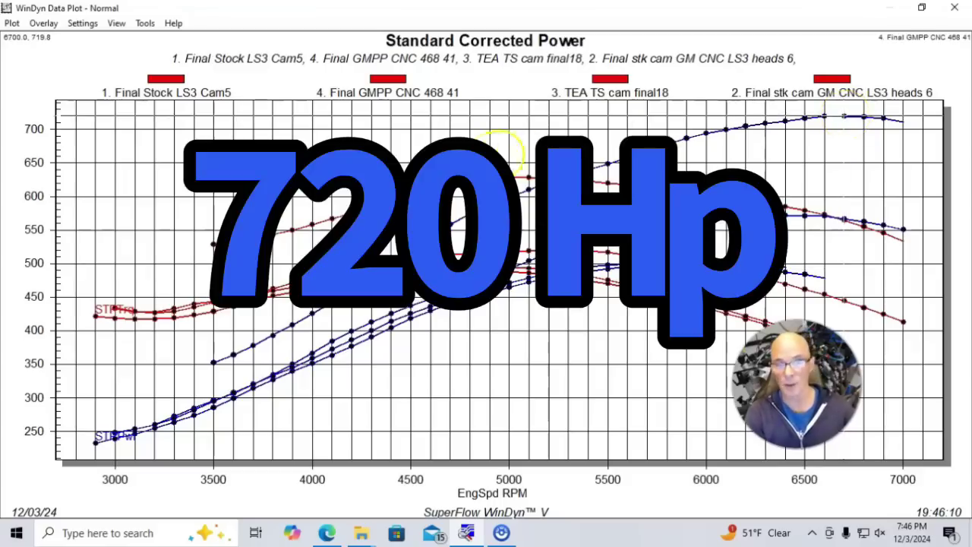
{"action": "left_click", "coordinate": [491, 181]}
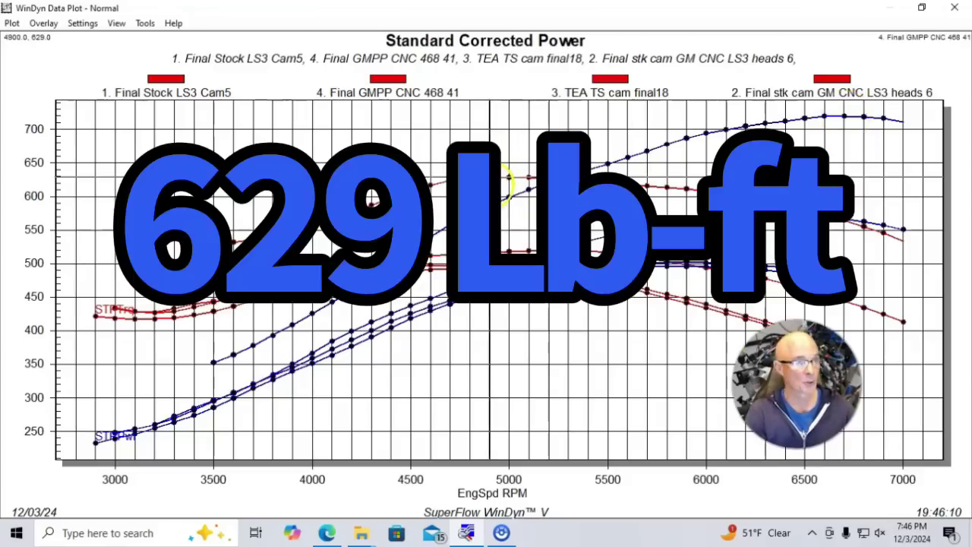